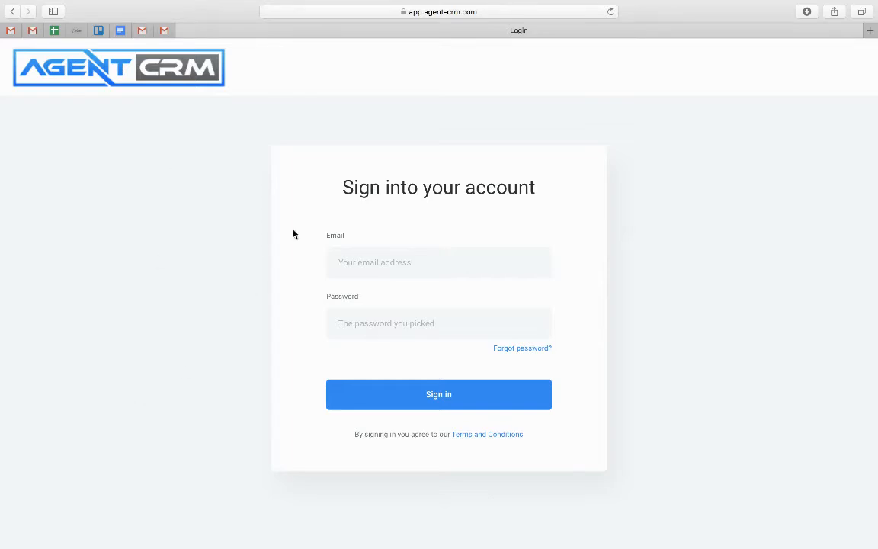
Sign into the account with the saved email address and account password.
click(383, 262)
click(384, 293)
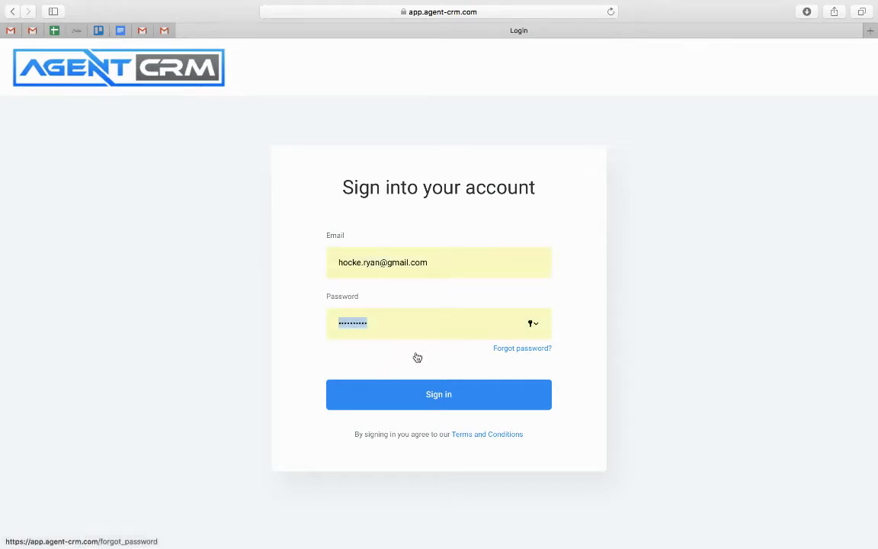
click(403, 392)
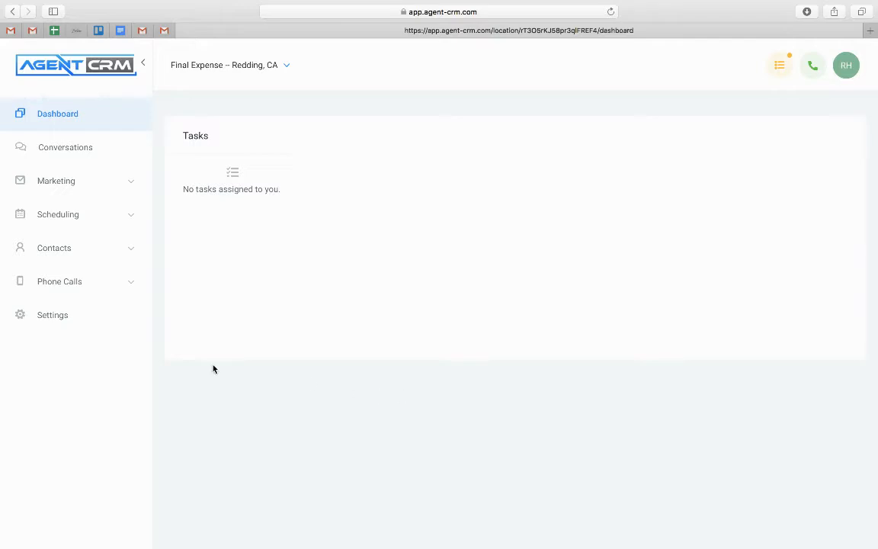
Open the full contacts list and sort it by Date Added (DESC).
click(56, 252)
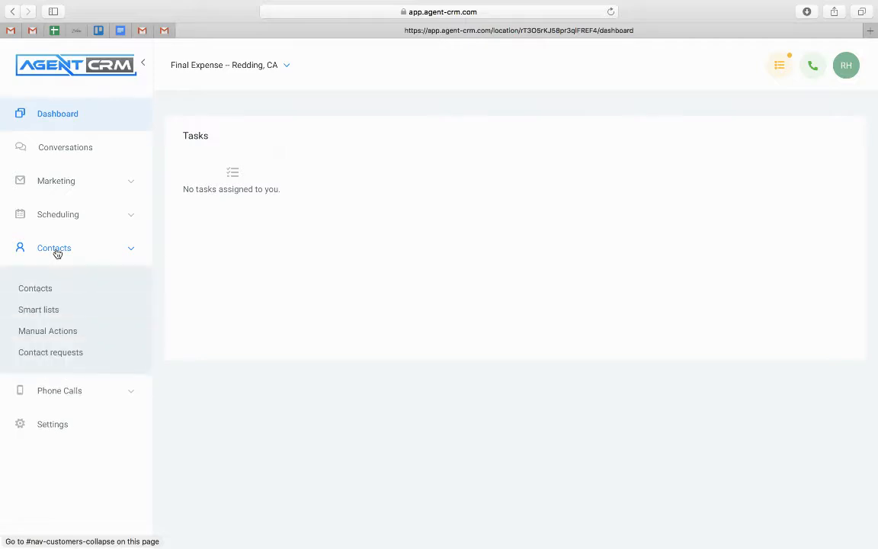
click(35, 289)
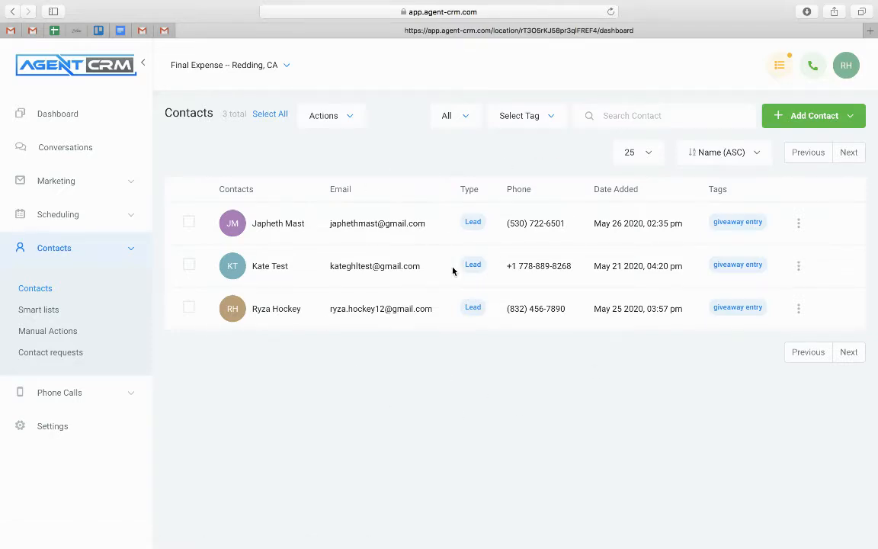
click(750, 155)
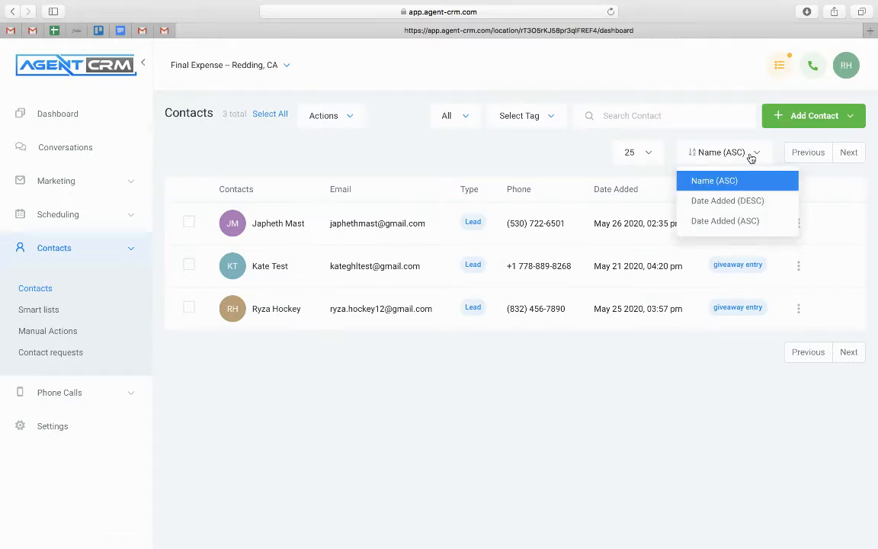
click(741, 203)
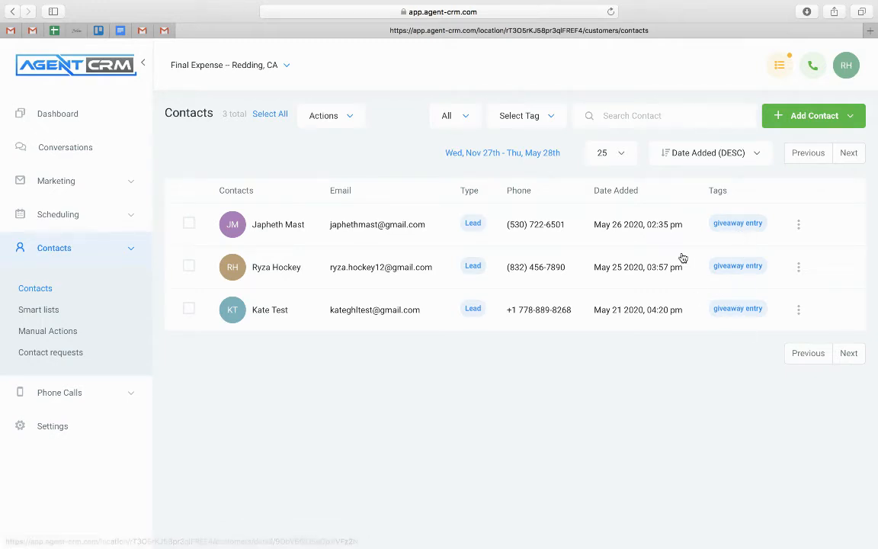
Limit the contacts list to the last 7 days and show 100 contacts per page.
click(524, 156)
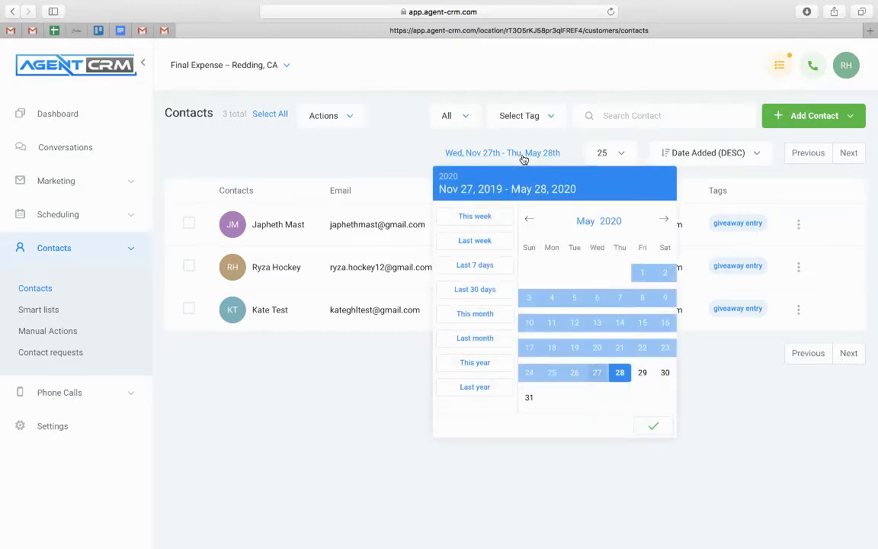
click(482, 267)
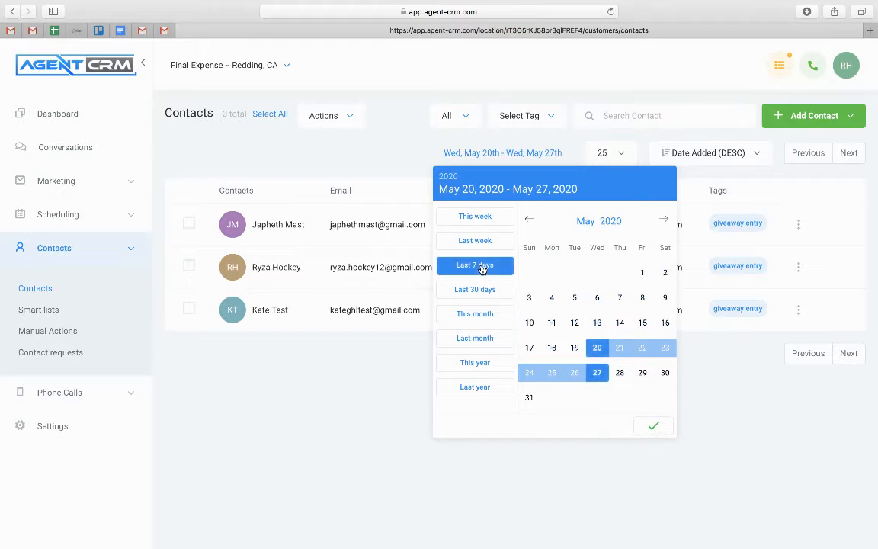
click(655, 429)
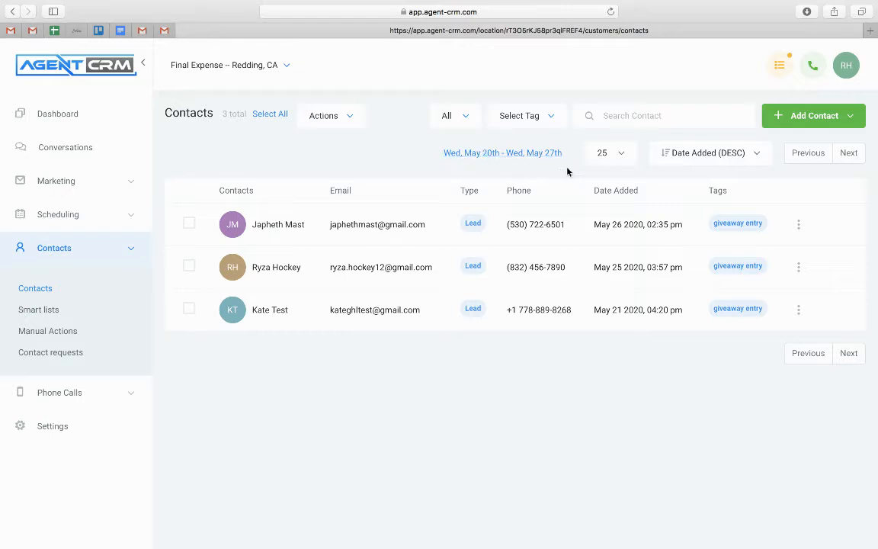
click(619, 152)
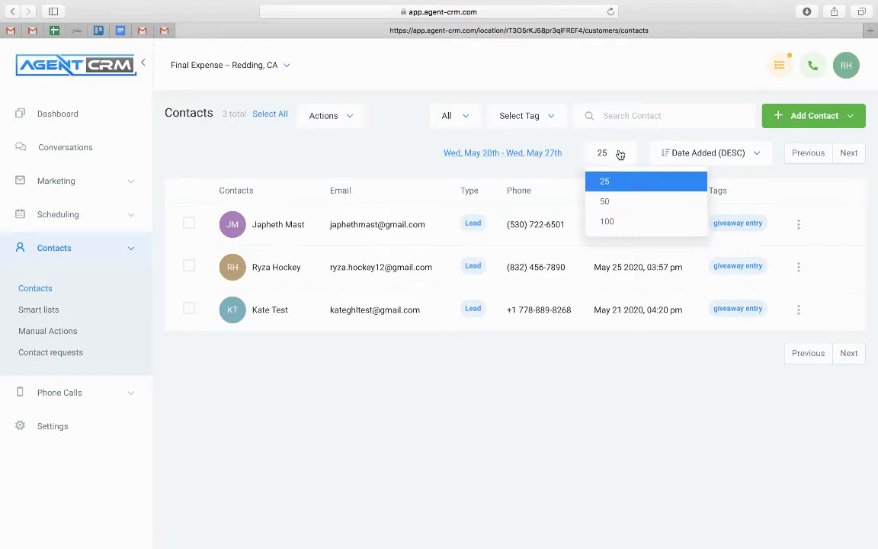
click(608, 221)
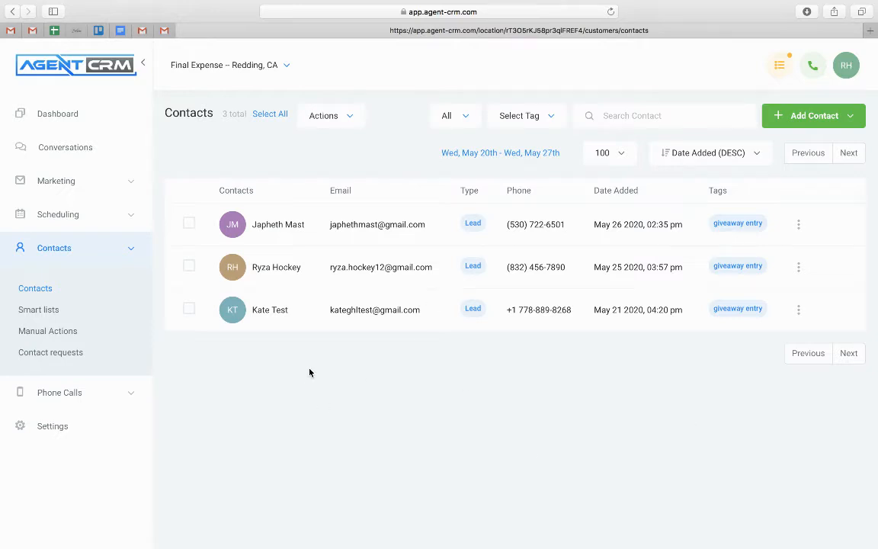
Open the most recently added contact's record and review the contact details and the additional survey information.
click(363, 229)
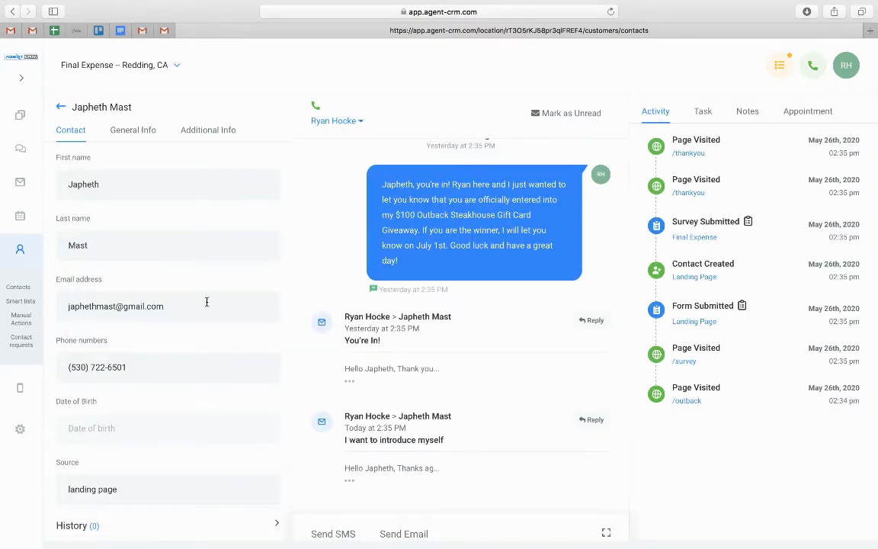
scroll(207, 303, down, 8)
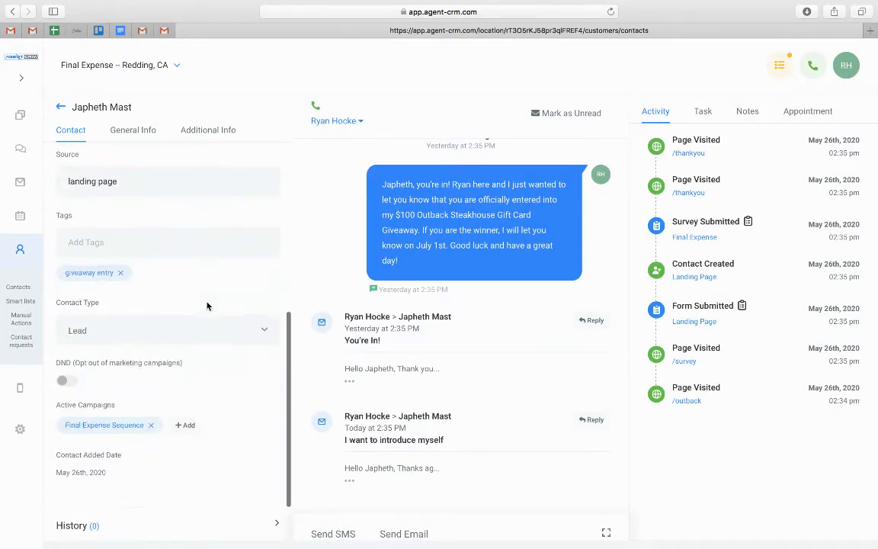
scroll(206, 305, up, 8)
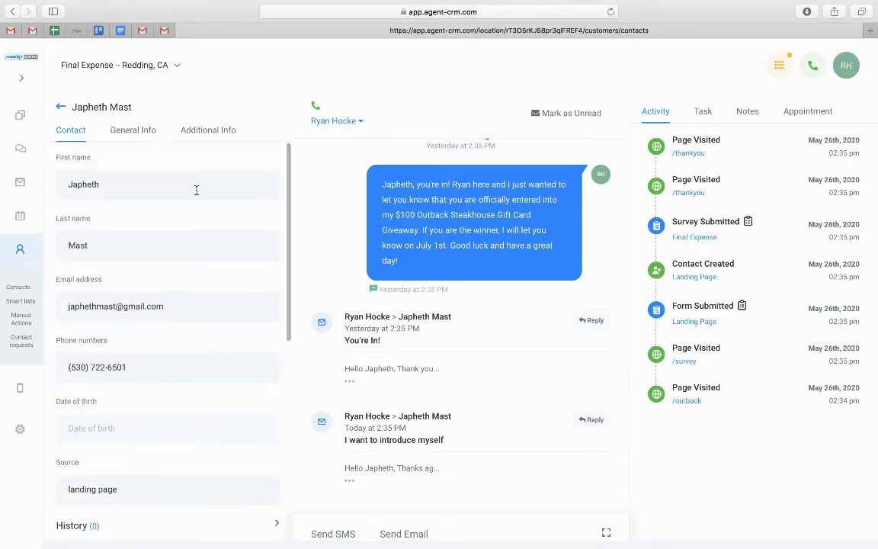
click(208, 134)
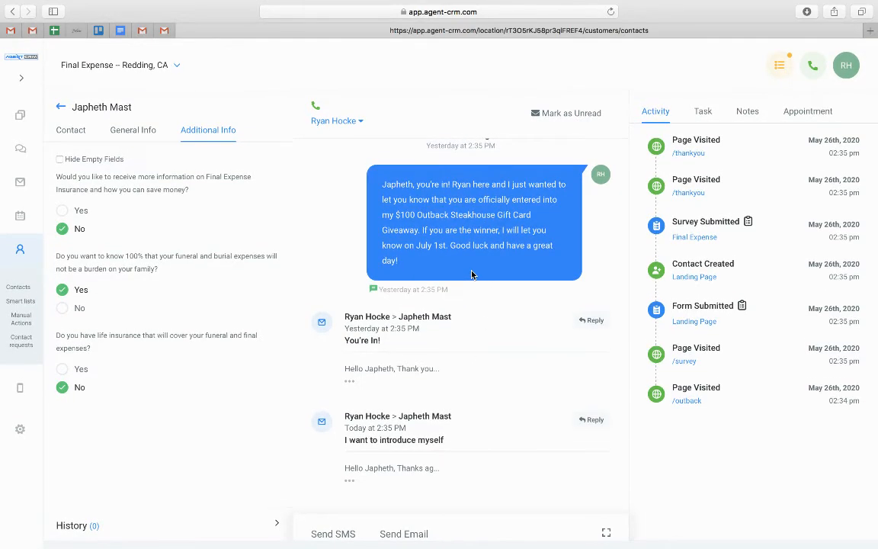
Examine the contact's conversation history, including the giveaway text message and the subject of the first email.
scroll(472, 278, up, 1)
scroll(472, 274, up, 3)
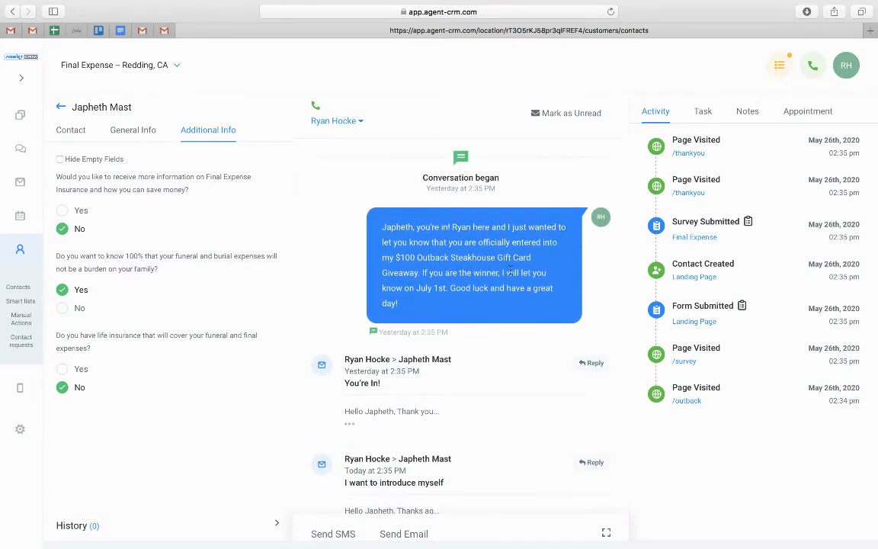
scroll(396, 336, down, 2)
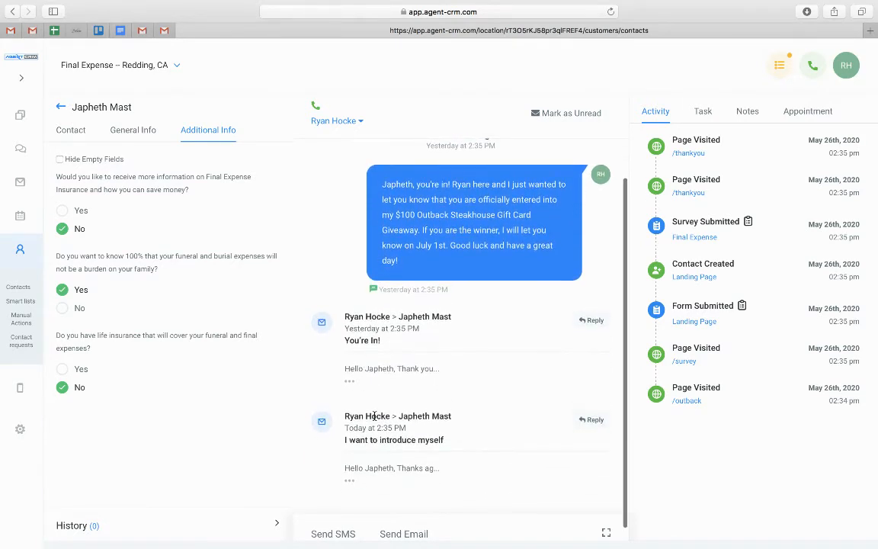
scroll(374, 418, up, 2)
scroll(375, 418, down, 2)
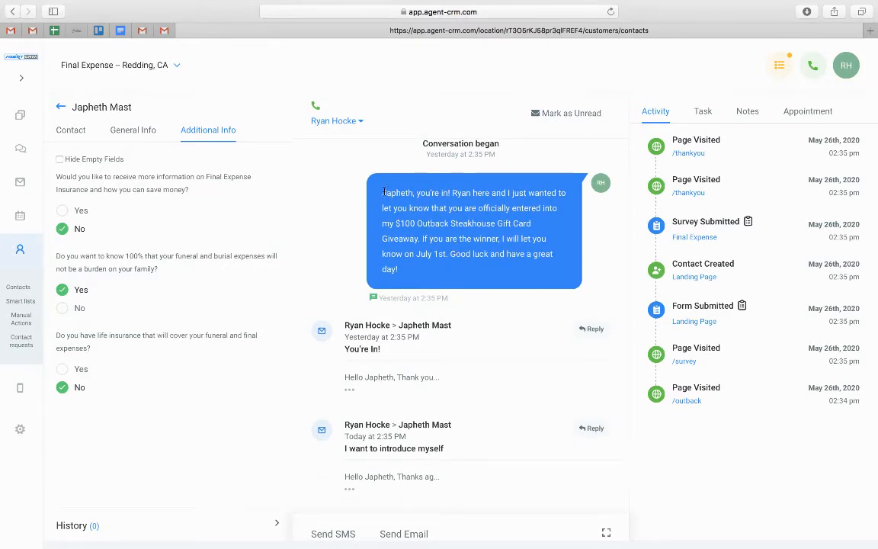
drag(379, 192, 409, 268)
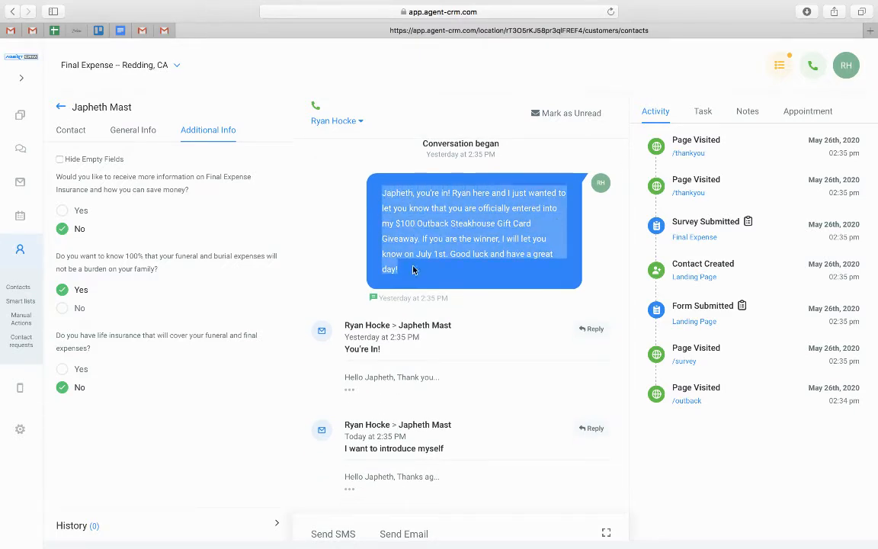
click(445, 239)
scroll(397, 305, down, 1)
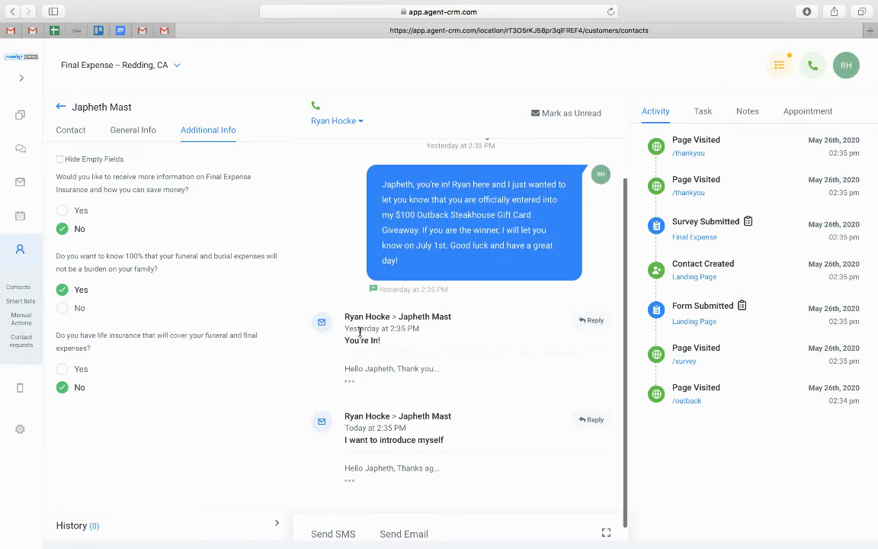
drag(346, 340, 381, 342)
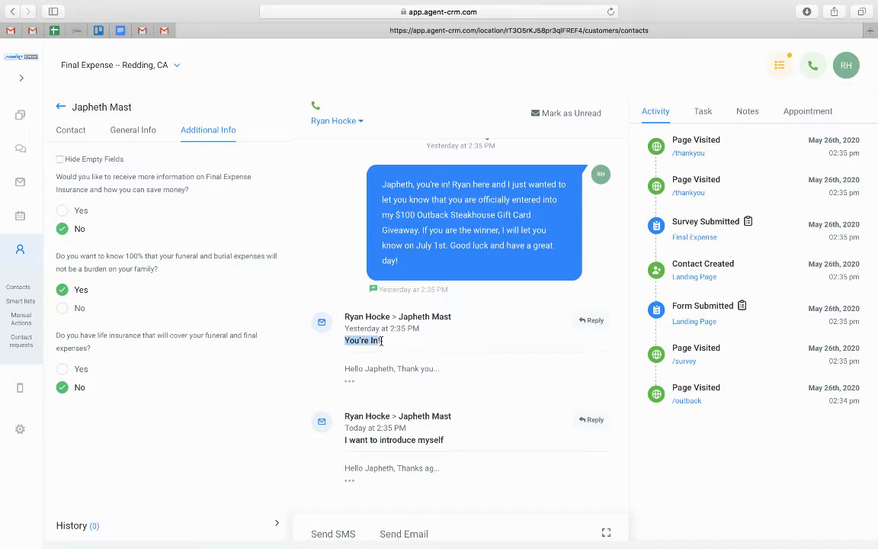
click(386, 344)
View the SMS and email composers for this contact, including the sender name field, and collapse them without sending.
click(333, 534)
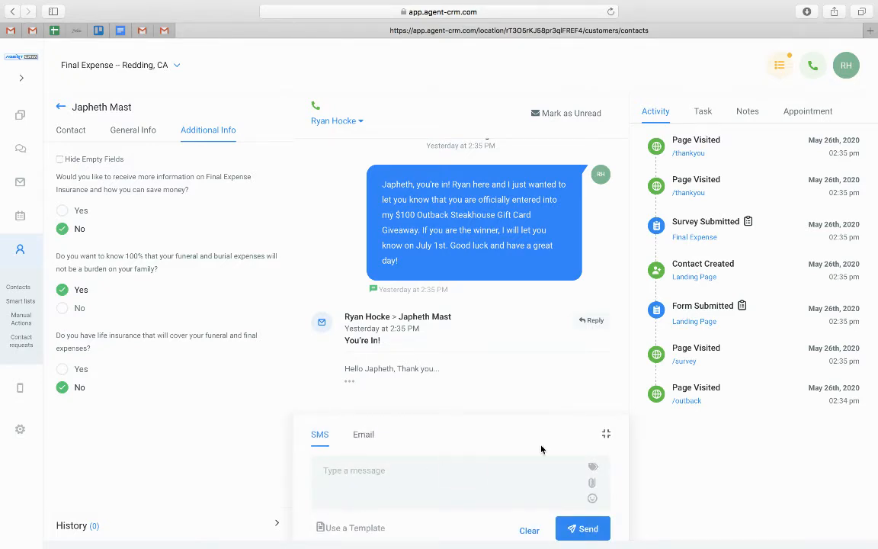
click(606, 439)
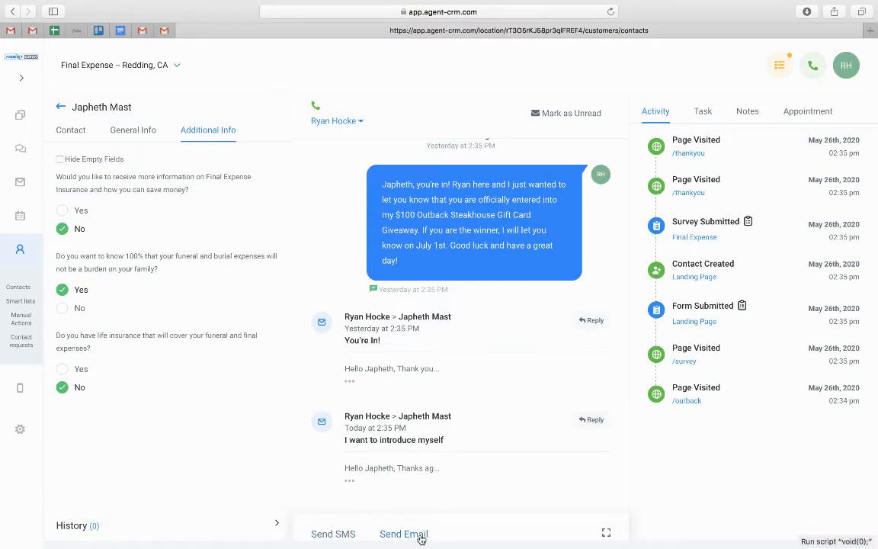
click(334, 533)
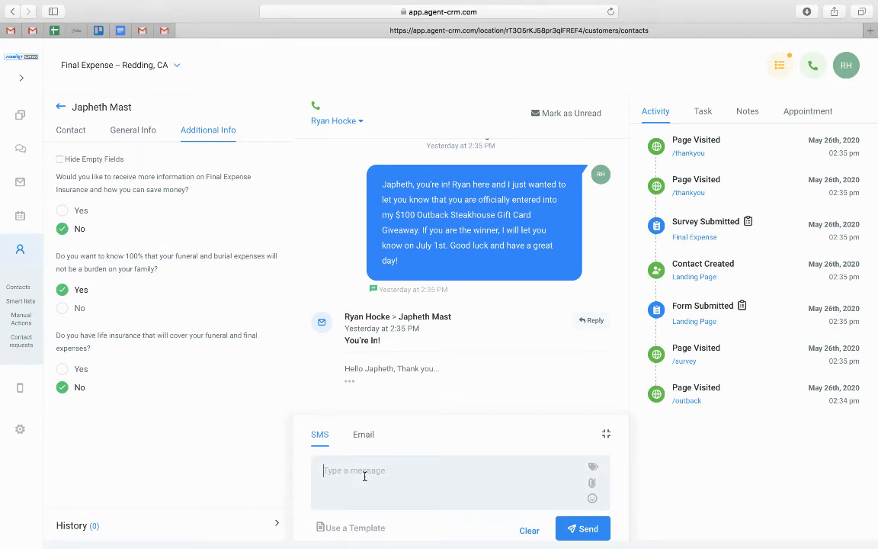
click(364, 436)
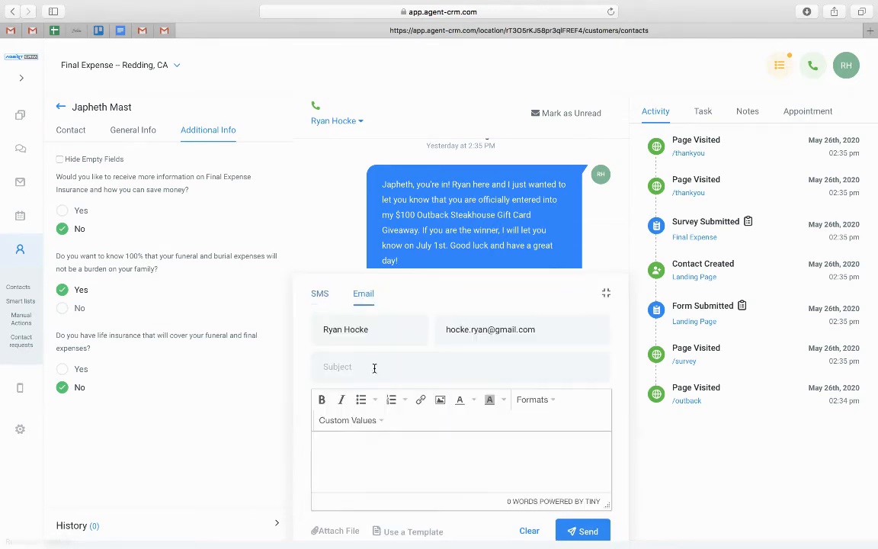
double_click(344, 330)
drag(368, 330, 322, 329)
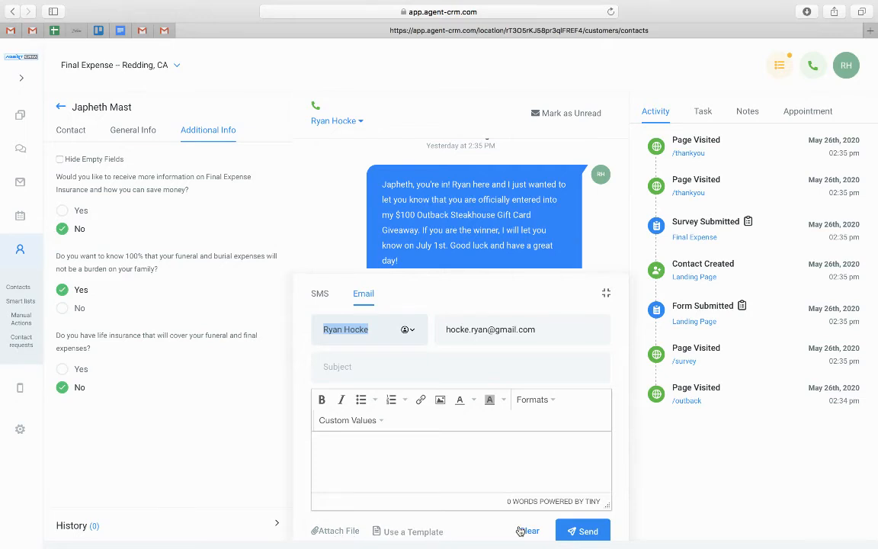
click(606, 293)
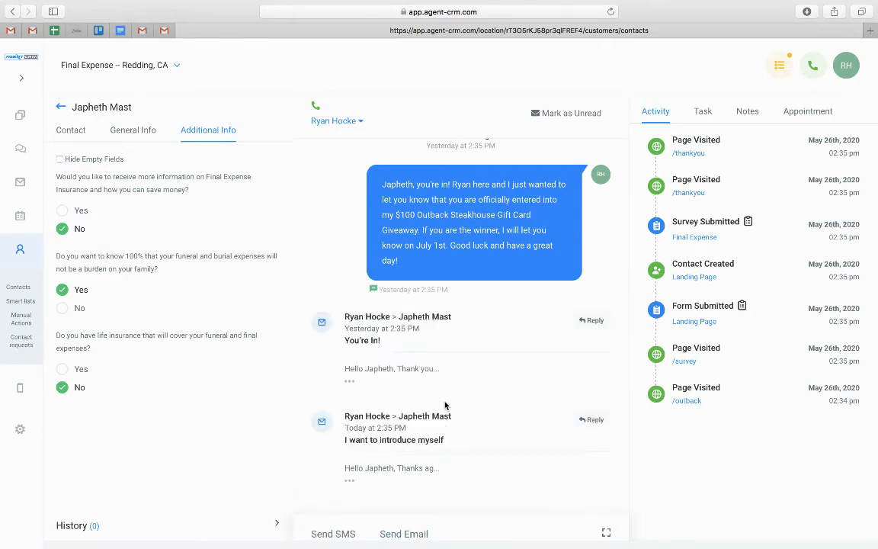
Add and save a note on the contact reading "This person is a great lead".
scroll(473, 445, down, 1)
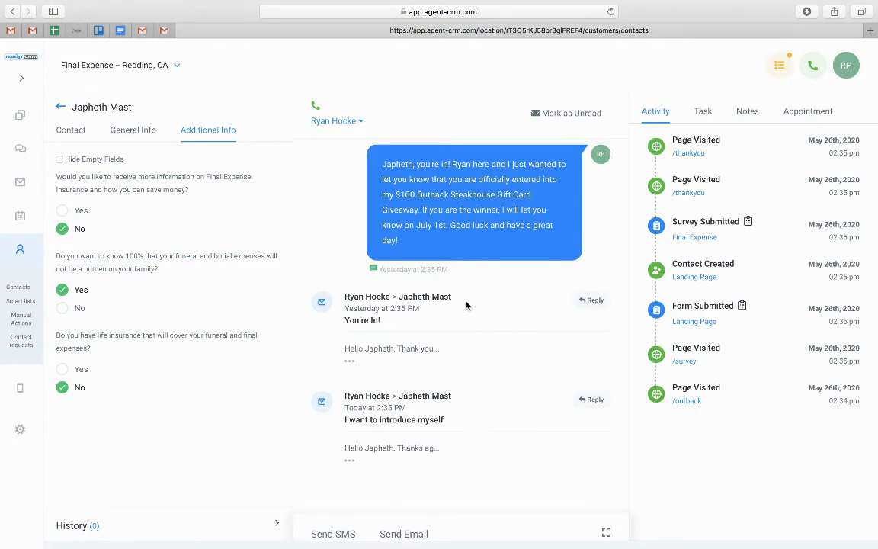
scroll(466, 305, up, 2)
scroll(466, 304, down, 2)
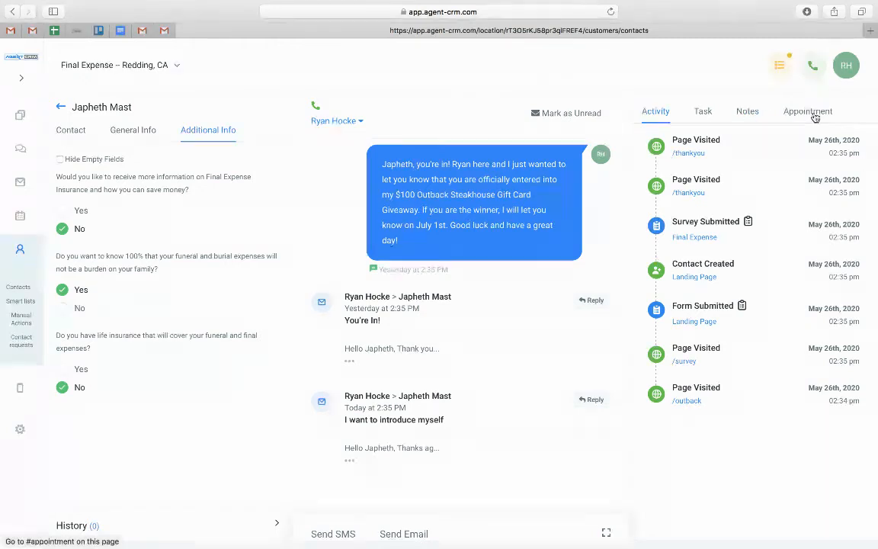
click(747, 112)
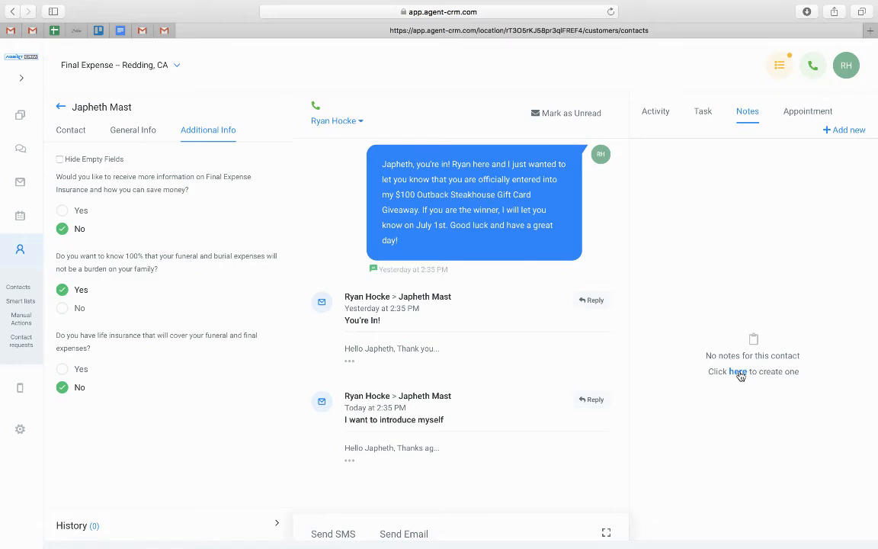
click(738, 372)
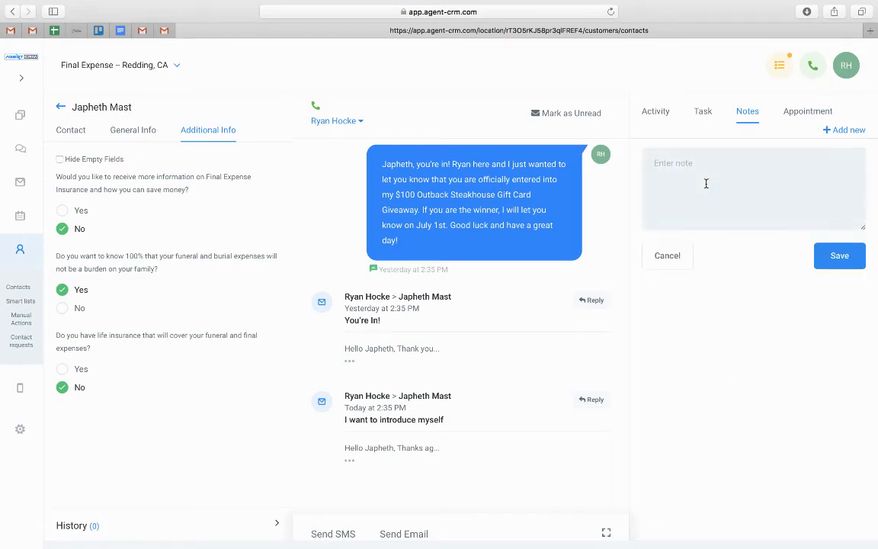
text(This person is a great lead)
click(817, 260)
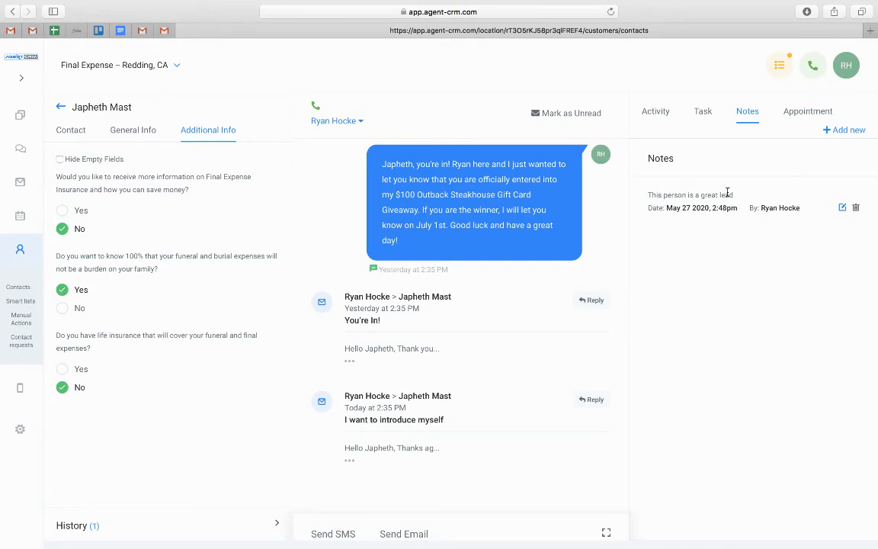
Start a new appointment for the contact in the Giveaway Leads calendar on Fri, May 29th at 08:30 am.
click(793, 114)
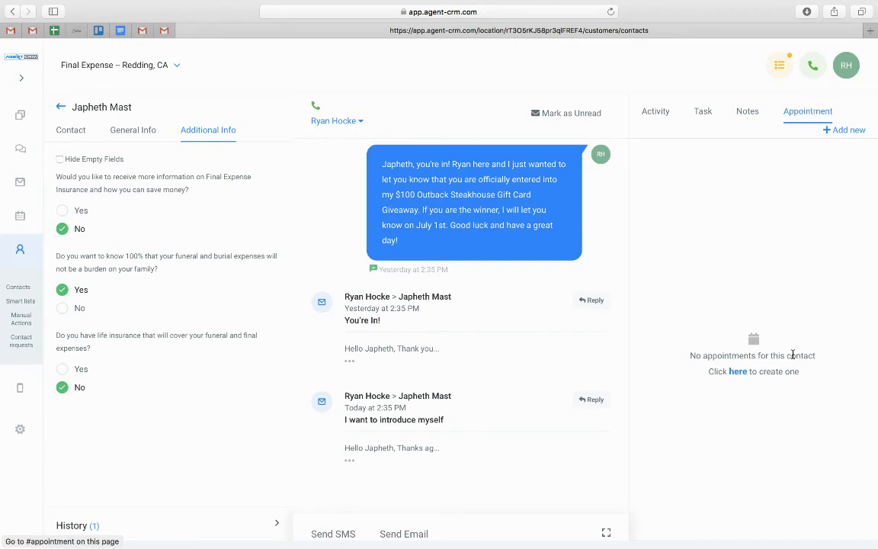
click(738, 372)
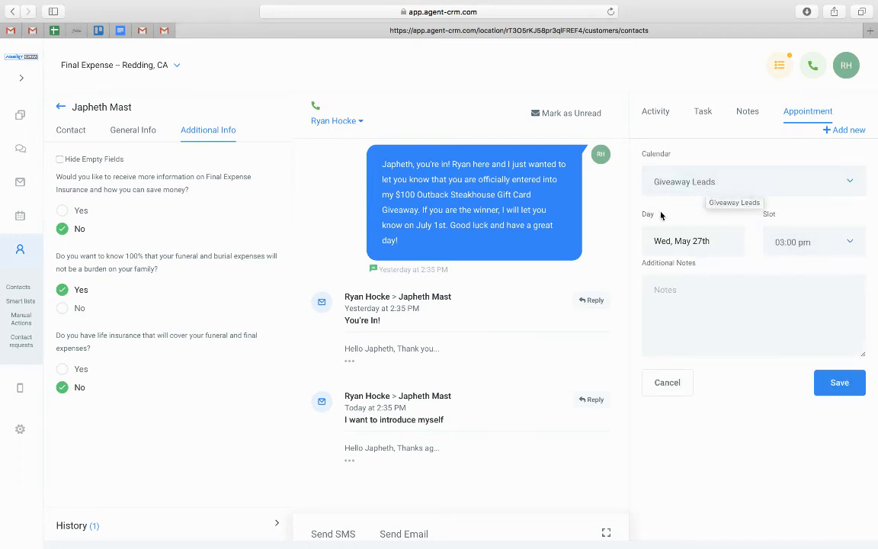
click(680, 240)
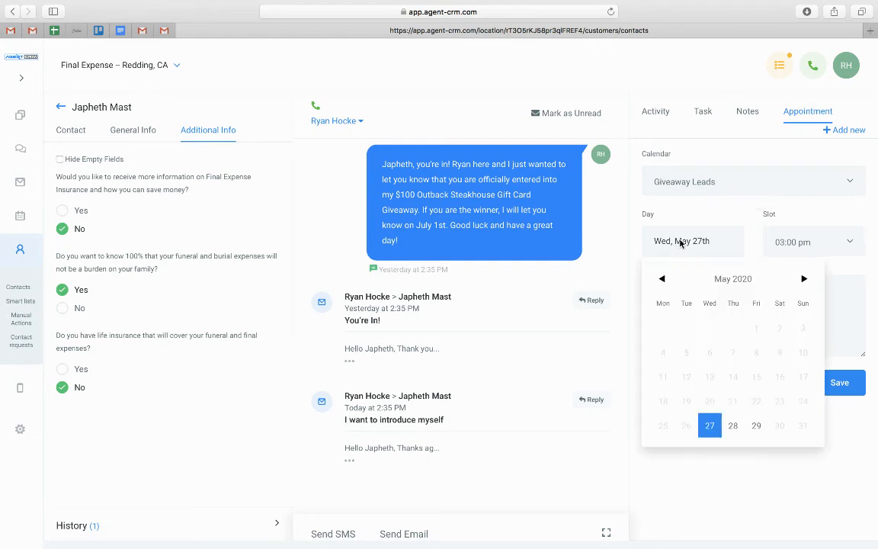
click(754, 425)
click(850, 244)
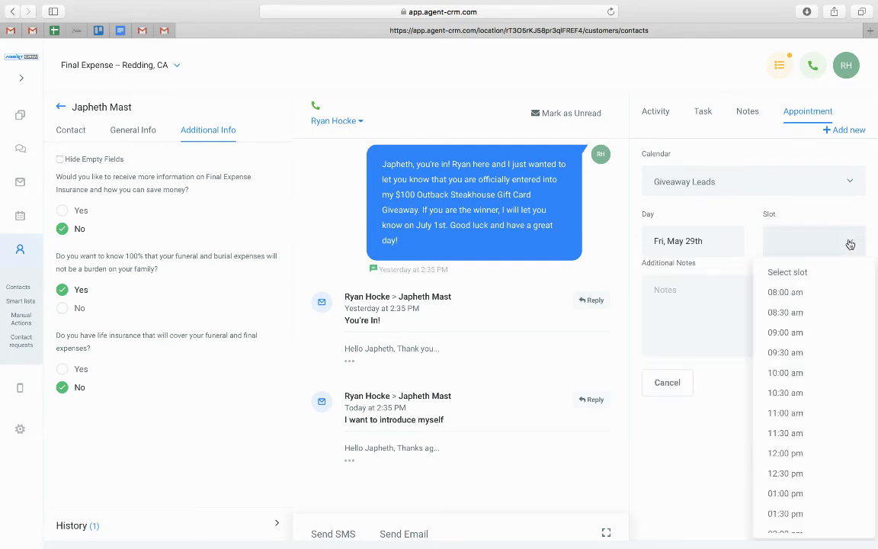
click(794, 312)
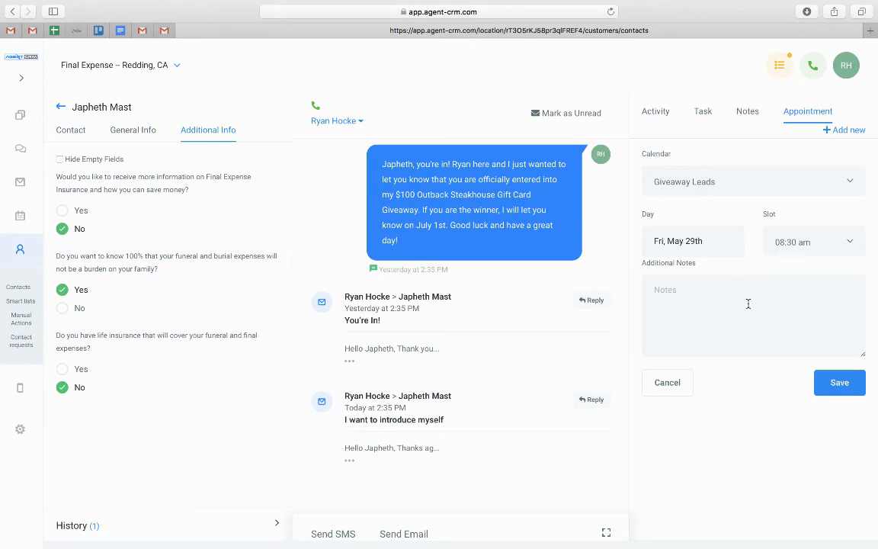